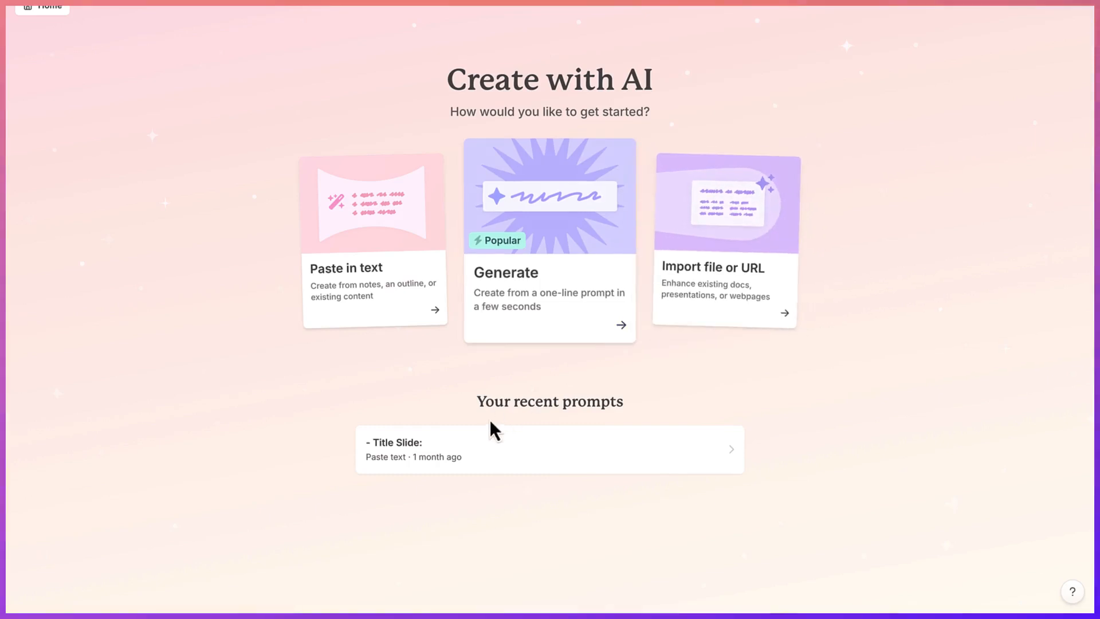
Start generating a presentation from the prompt "Can you create a presentation about the solar system be as detailed as possible".
{"action": "left_click", "coordinate": [556, 277]}
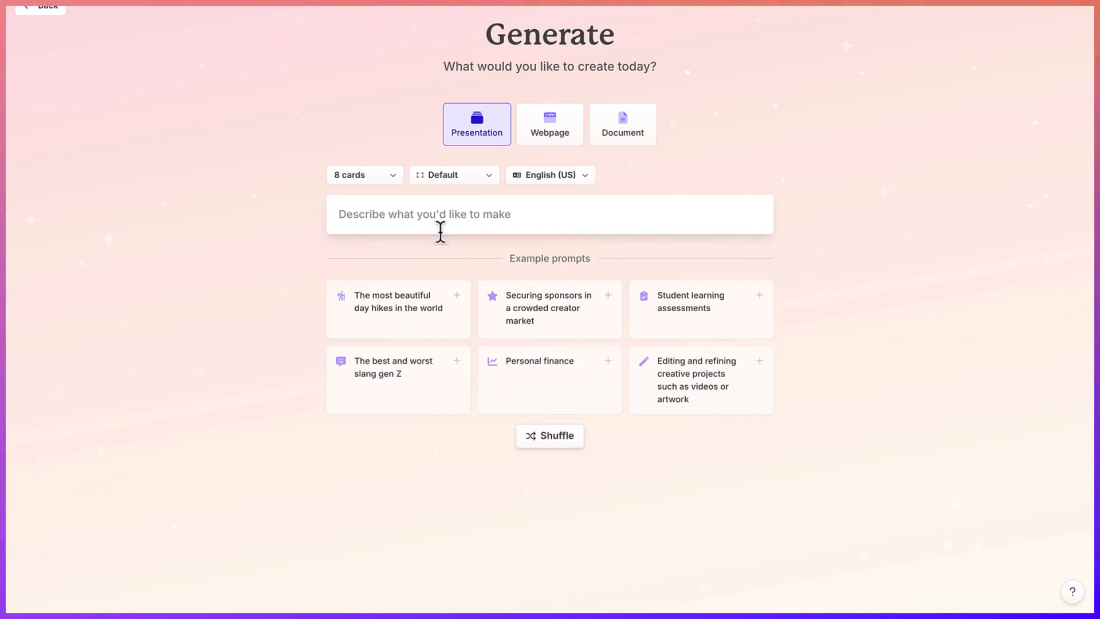
{"action": "left_click", "coordinate": [416, 213]}
{"action": "type", "text": "Can you create a presentation about the solar system be as detailed as possible"}
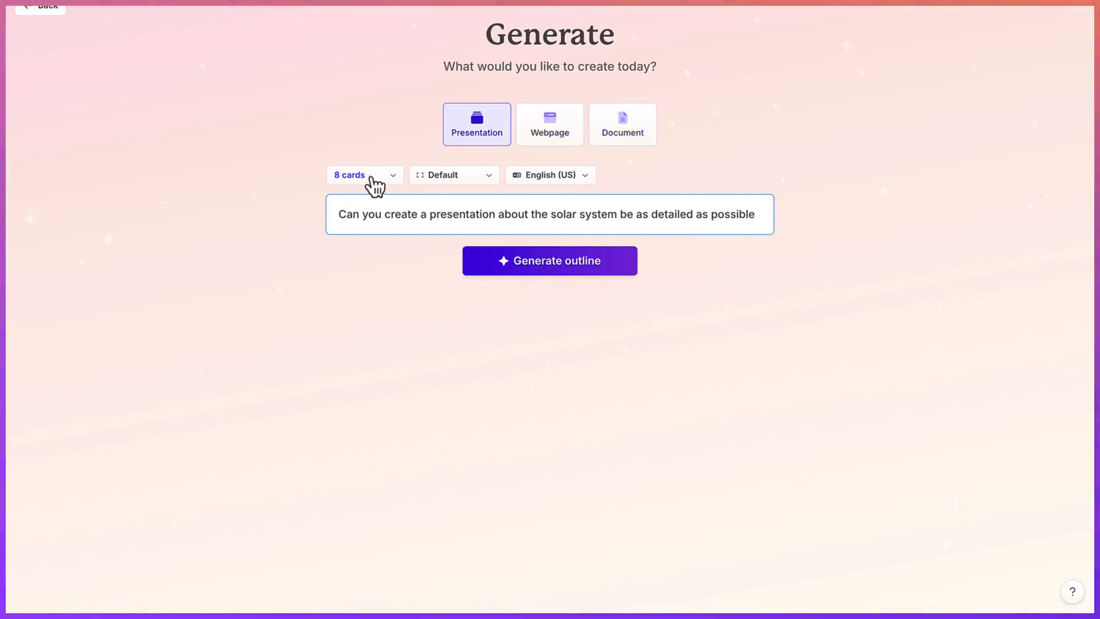
Set the presentation to 8 cards with the Traditional page style.
{"action": "left_click", "coordinate": [395, 187]}
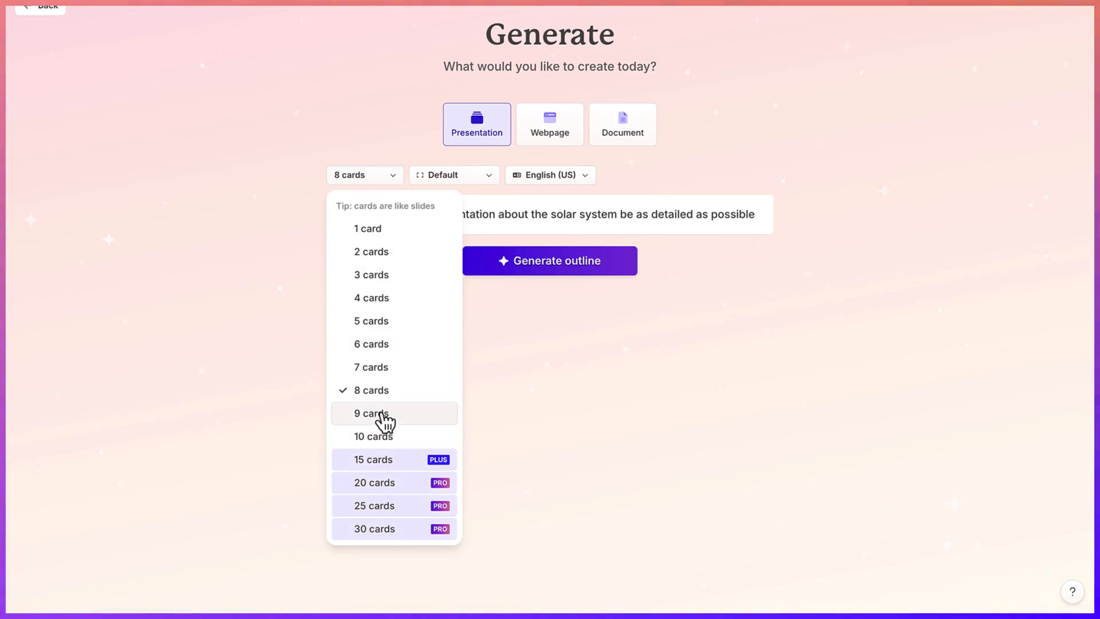
{"action": "left_click", "coordinate": [377, 391]}
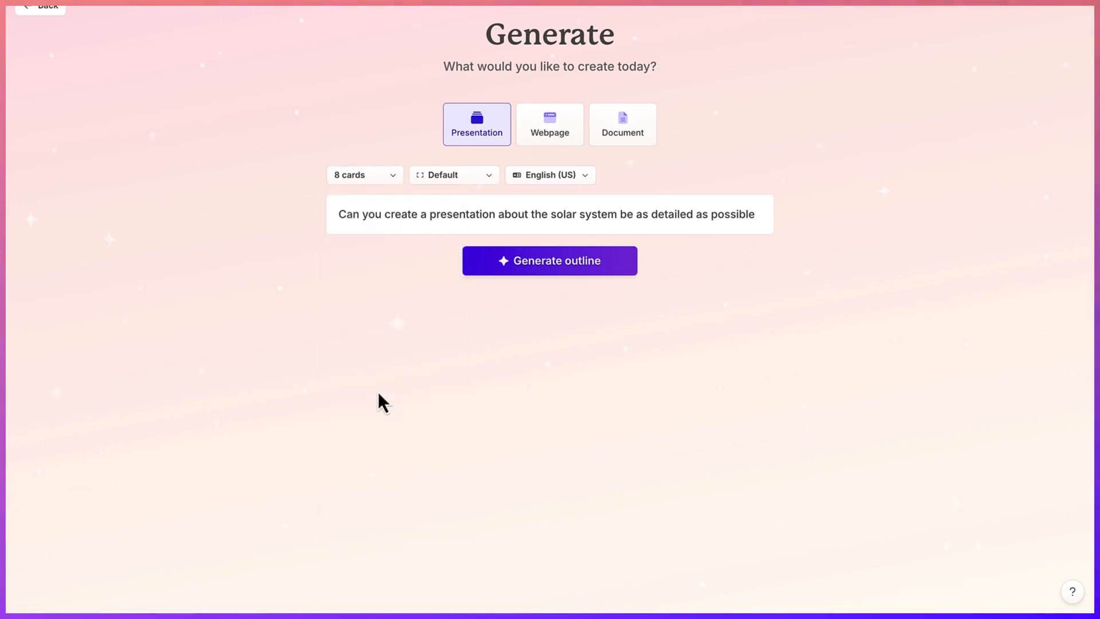
{"action": "left_click", "coordinate": [488, 177]}
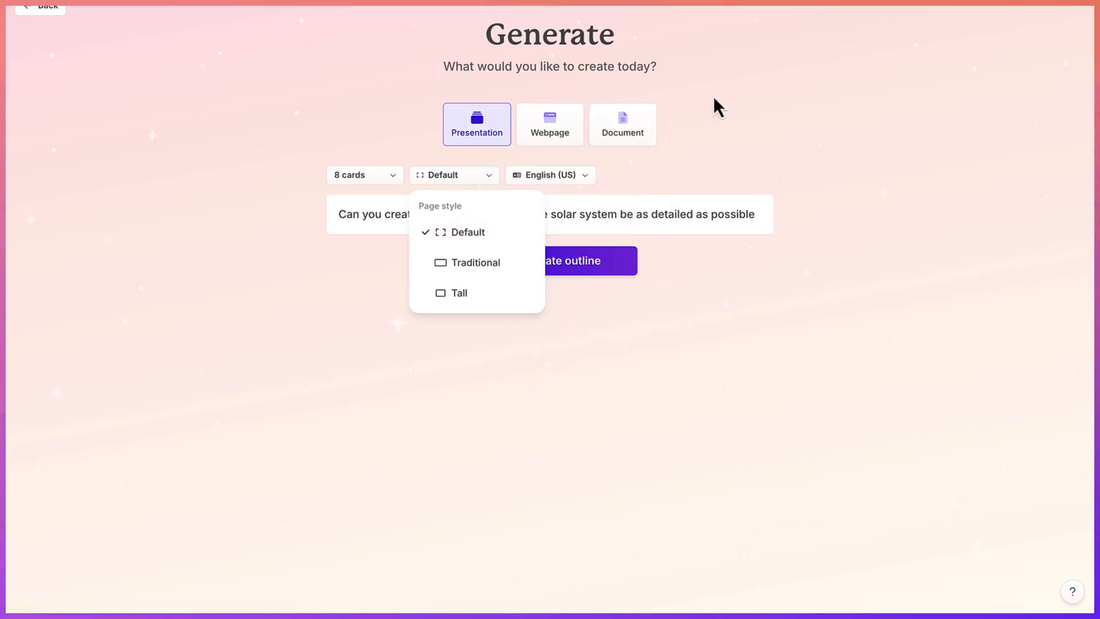
{"action": "mouse_move", "coordinate": [467, 236]}
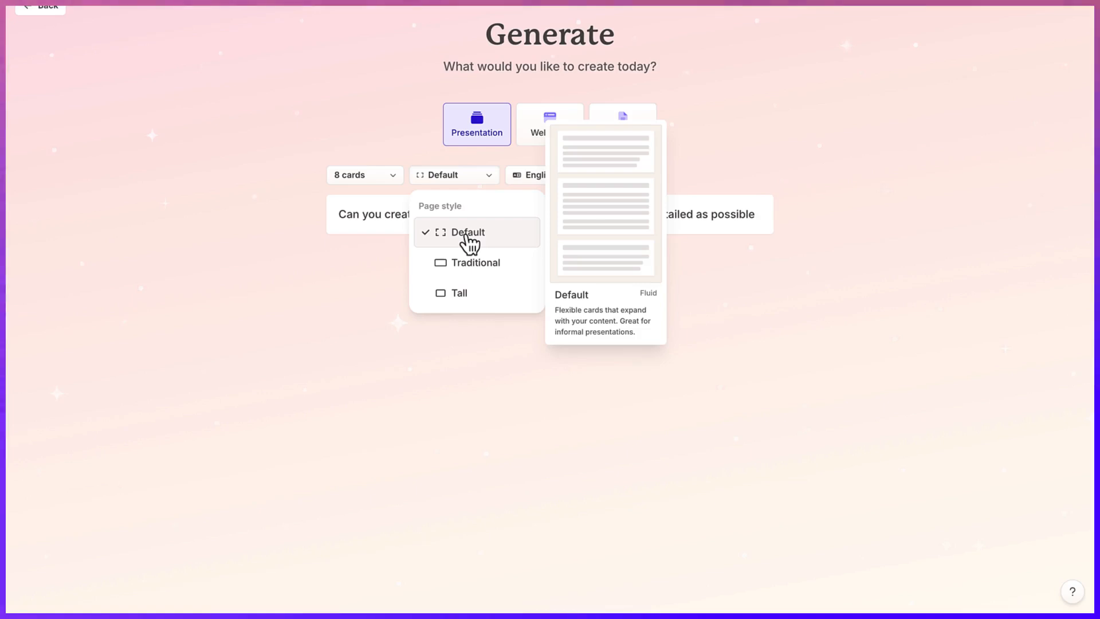
{"action": "left_click", "coordinate": [458, 265]}
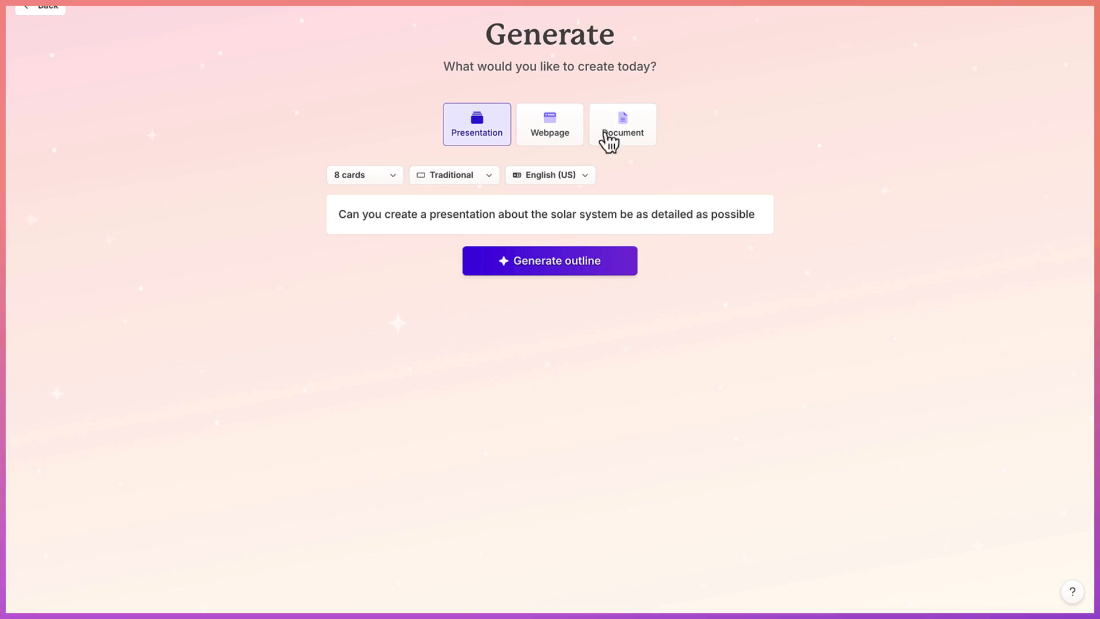
{"action": "left_click", "coordinate": [577, 180]}
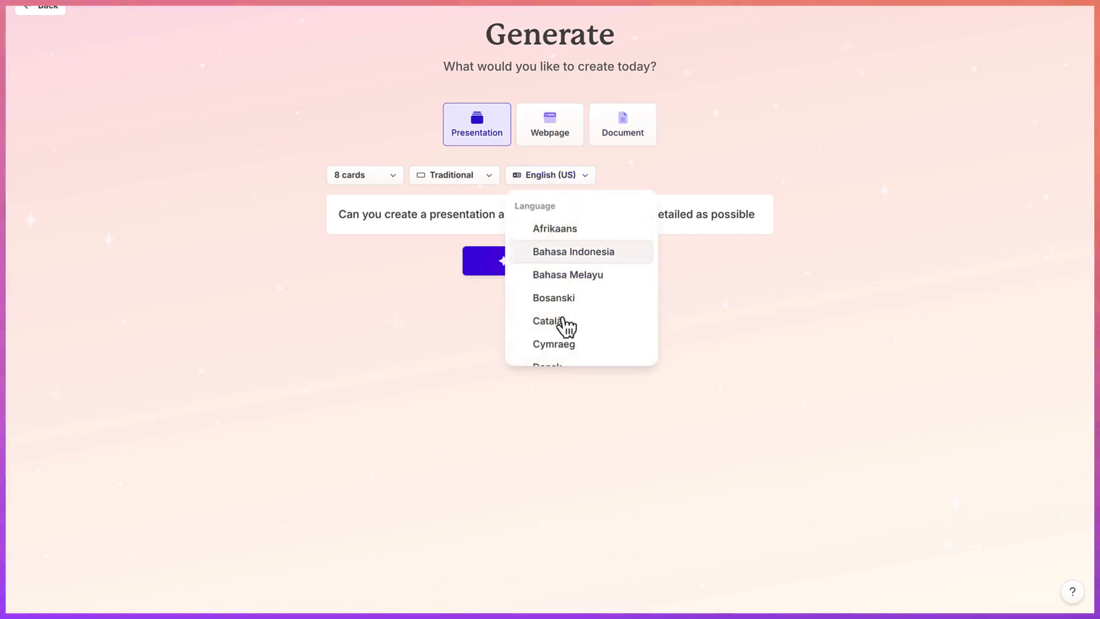
{"action": "scroll", "coordinate": [569, 305], "scroll_direction": "down", "scroll_amount": 10}
{"action": "scroll", "coordinate": [570, 302], "scroll_direction": "down", "scroll_amount": 10}
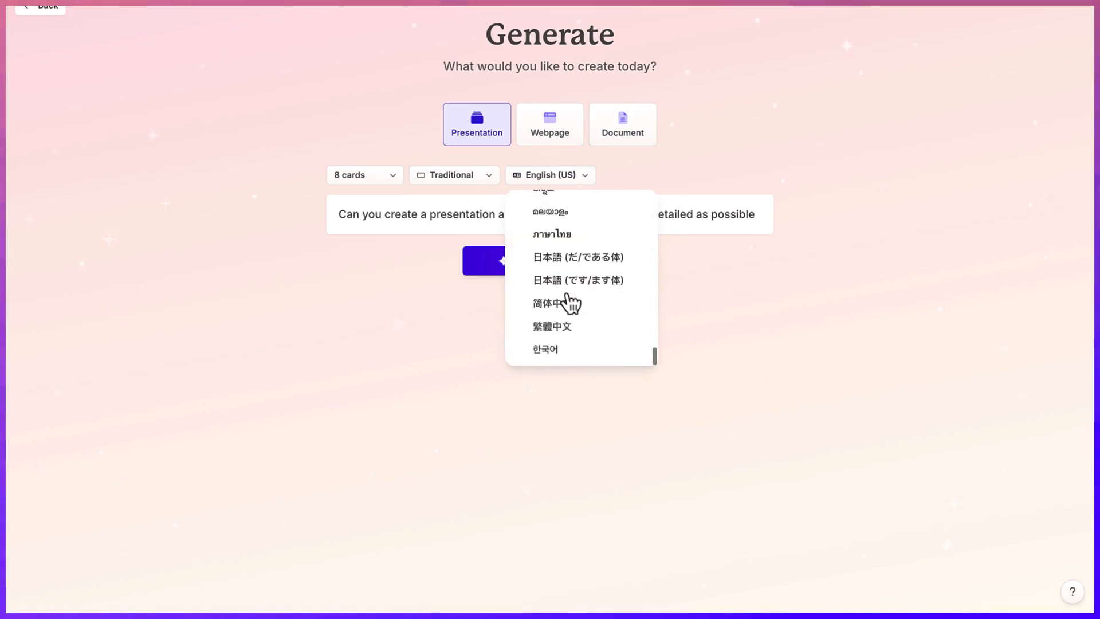
{"action": "scroll", "coordinate": [570, 303], "scroll_direction": "up", "scroll_amount": 20}
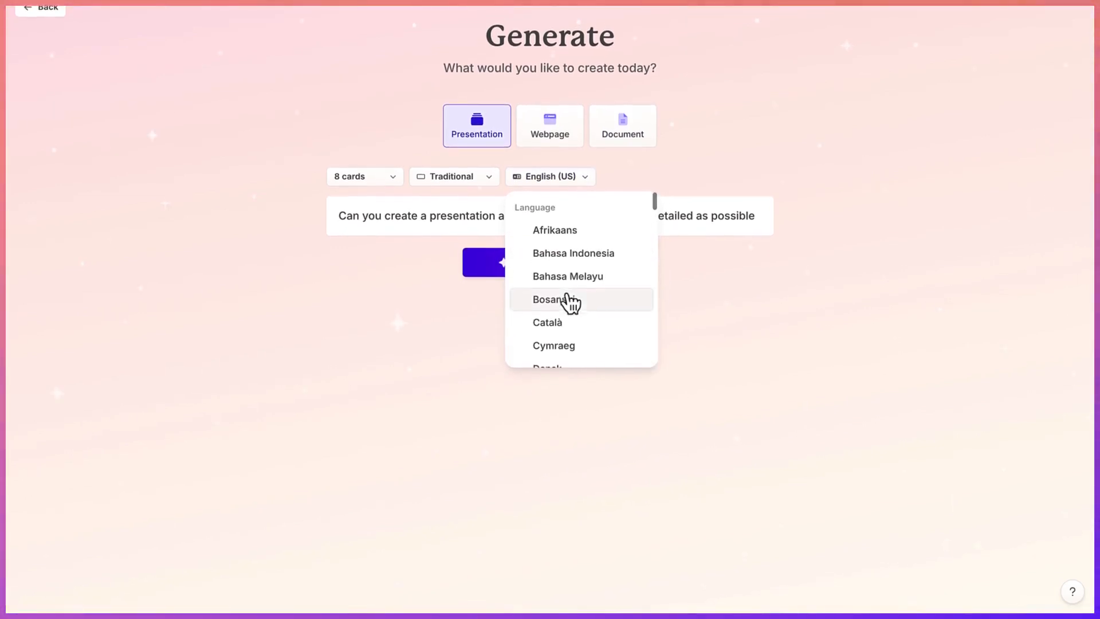
{"action": "left_click", "coordinate": [825, 332]}
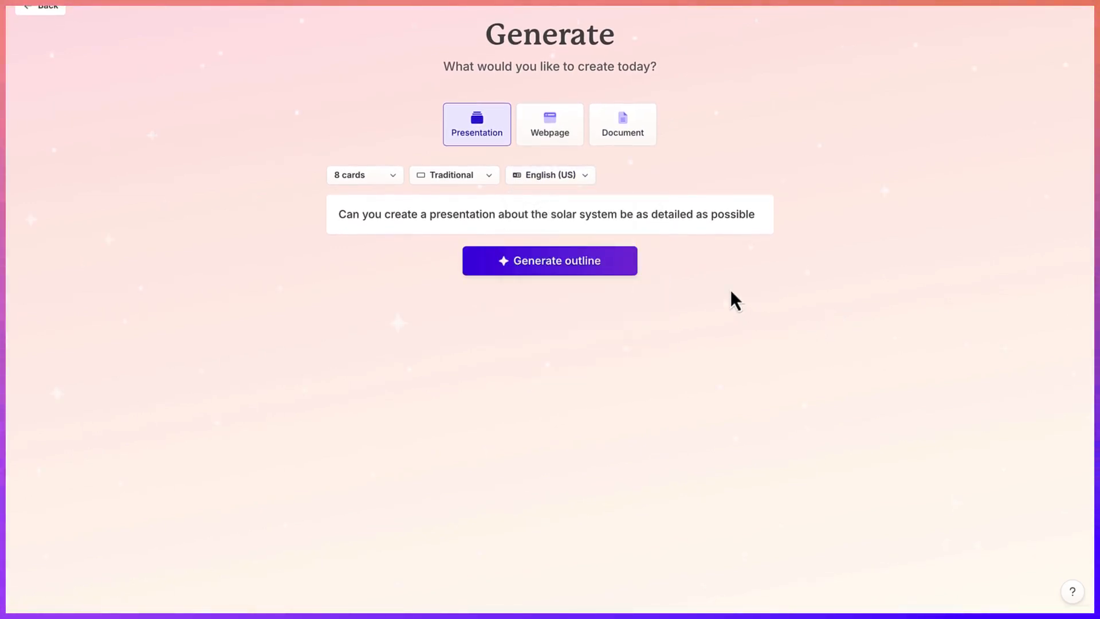
Generate the outline from the solar system prompt and review its card titles.
{"action": "left_click", "coordinate": [571, 257]}
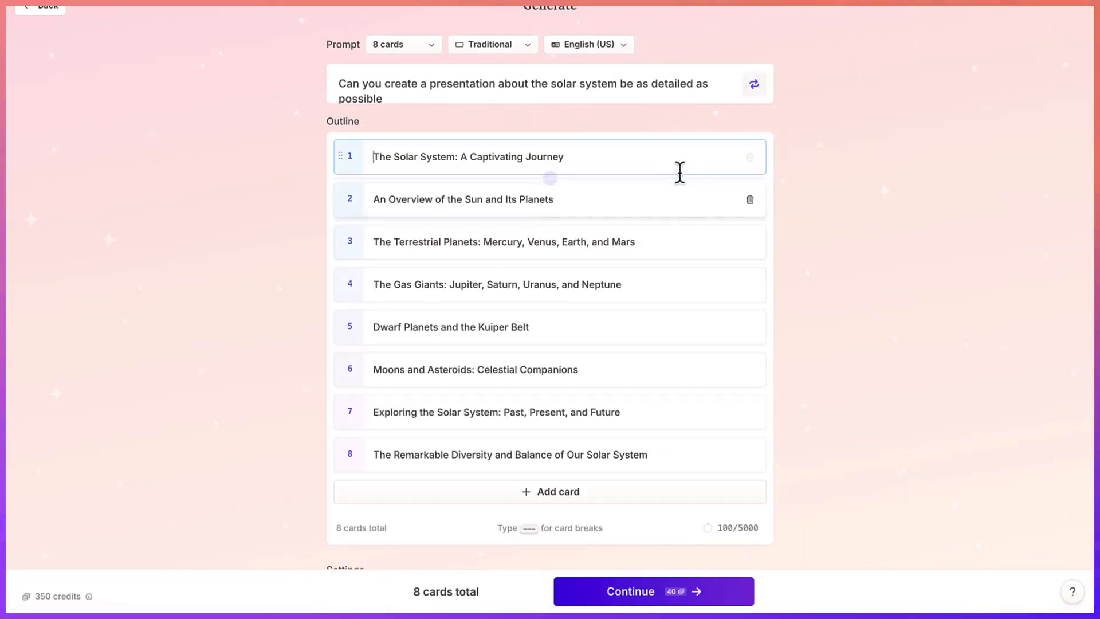
{"action": "scroll", "coordinate": [827, 297], "scroll_direction": "down", "scroll_amount": 5}
{"action": "scroll", "coordinate": [828, 297], "scroll_direction": "up", "scroll_amount": 5}
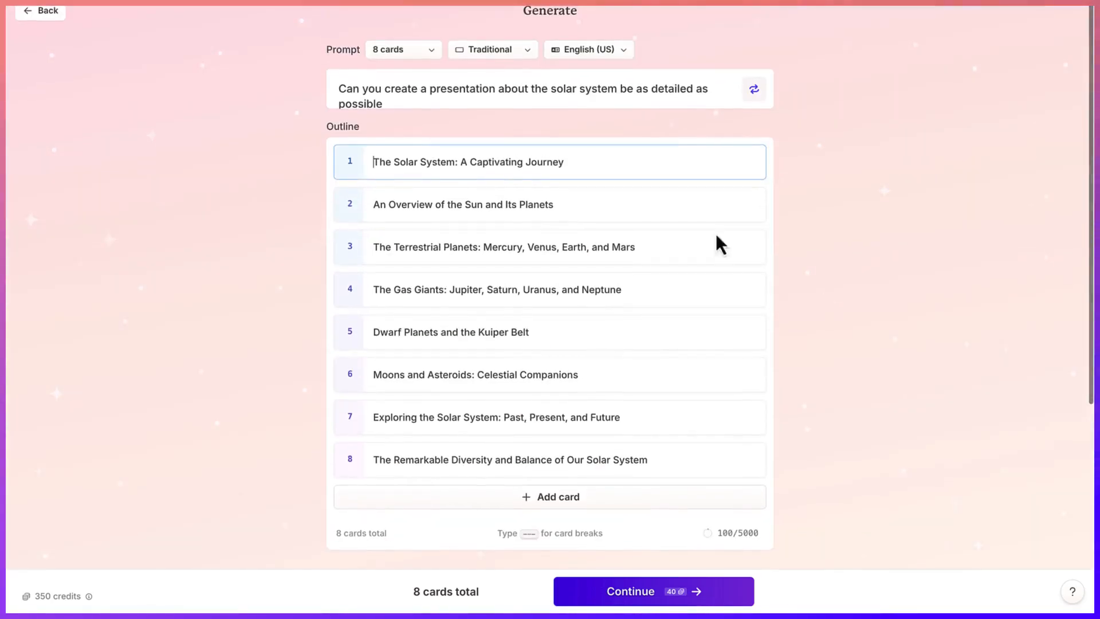
{"action": "scroll", "coordinate": [823, 294], "scroll_direction": "down", "scroll_amount": 1}
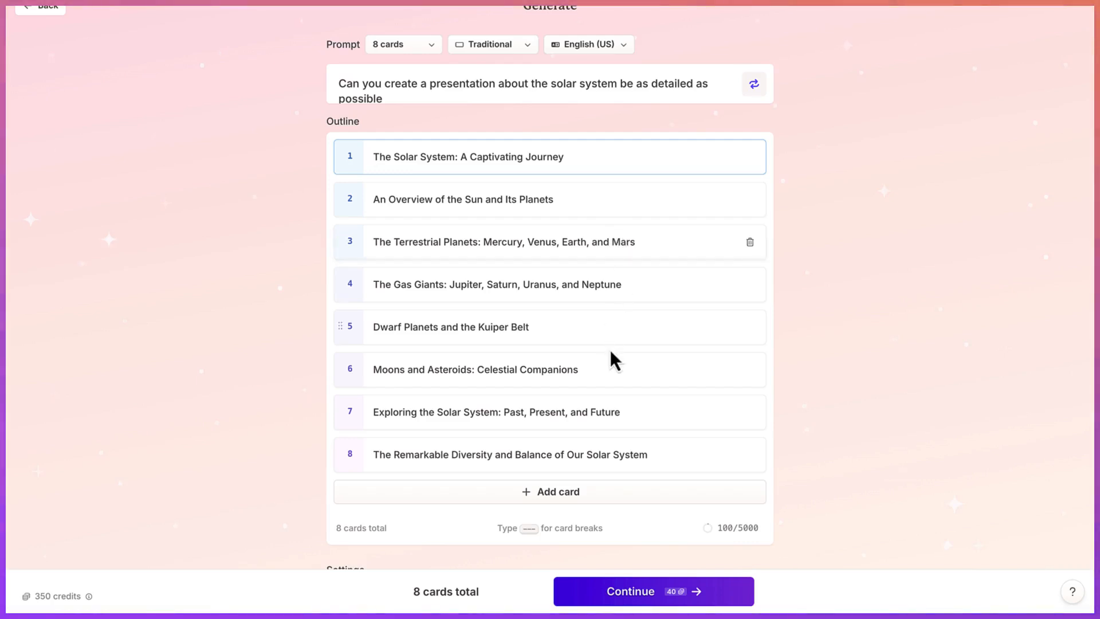
{"action": "scroll", "coordinate": [611, 355], "scroll_direction": "down", "scroll_amount": 1}
{"action": "scroll", "coordinate": [609, 347], "scroll_direction": "down", "scroll_amount": 1}
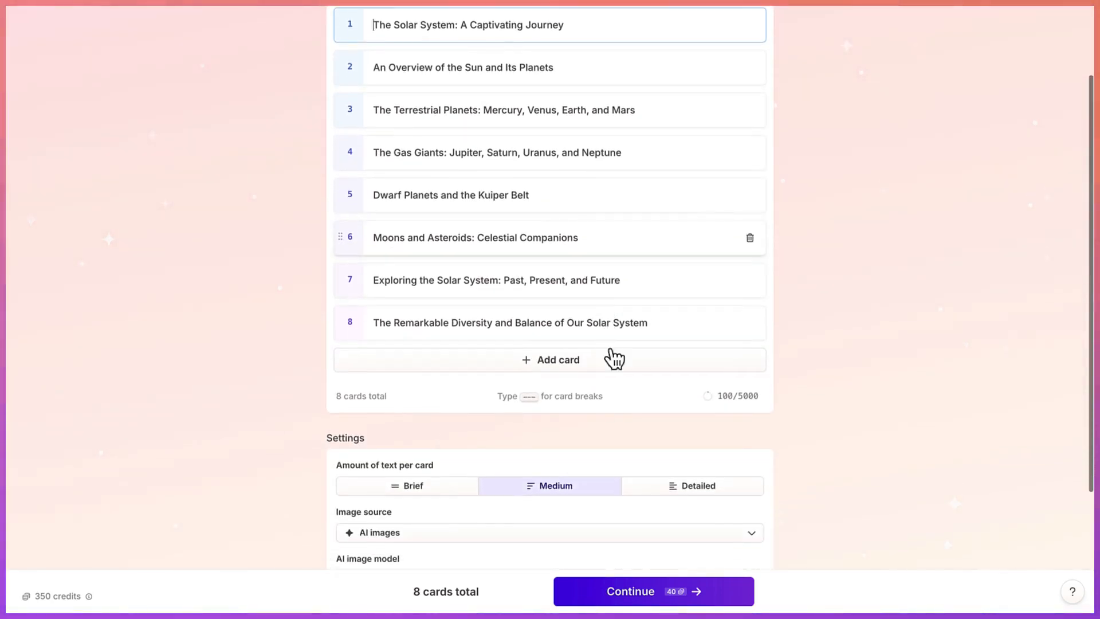
{"action": "left_click", "coordinate": [574, 239]}
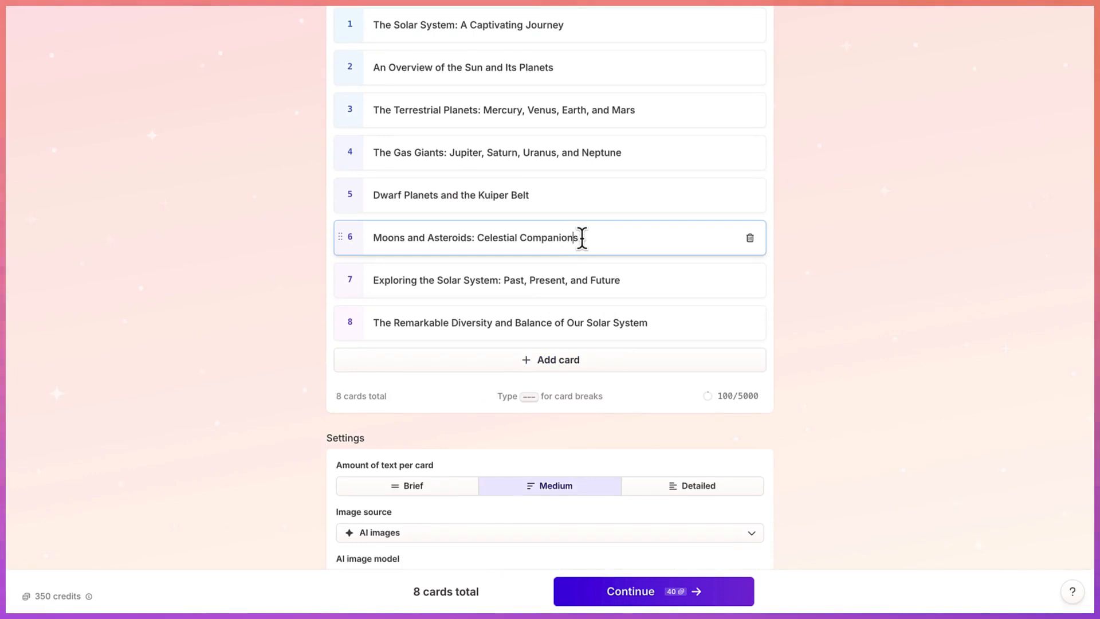
{"action": "left_click", "coordinate": [583, 280]}
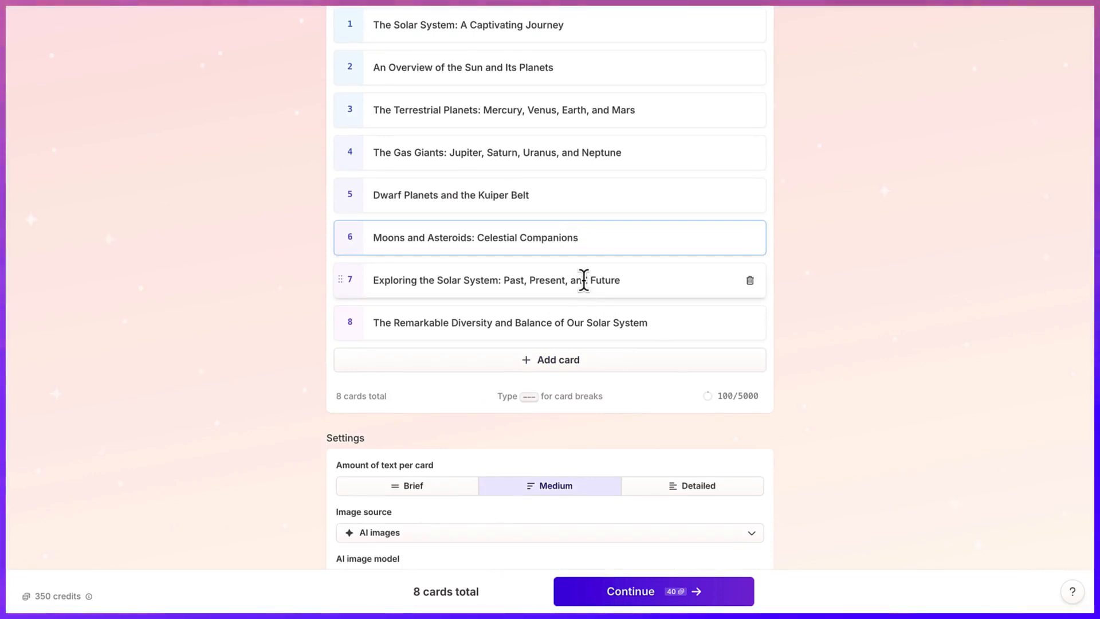
{"action": "left_click", "coordinate": [619, 323]}
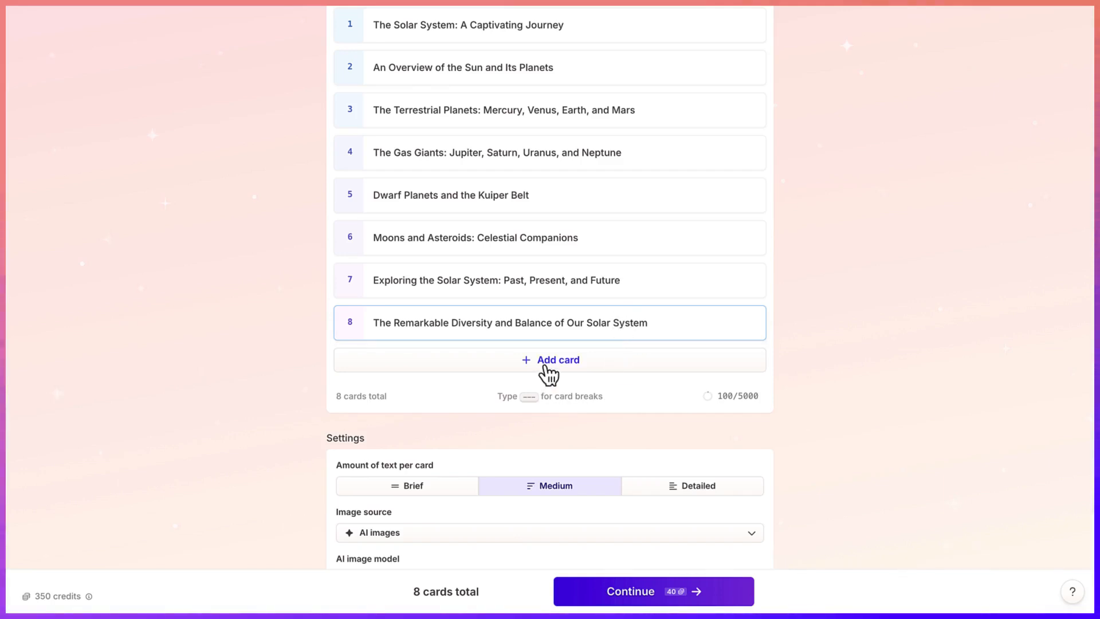
Insert a card titled "Facts about the solar system" between the Gas Giants and Dwarf Planets cards of the outline.
{"action": "left_click", "coordinate": [549, 149]}
{"action": "mouse_move", "coordinate": [549, 175]}
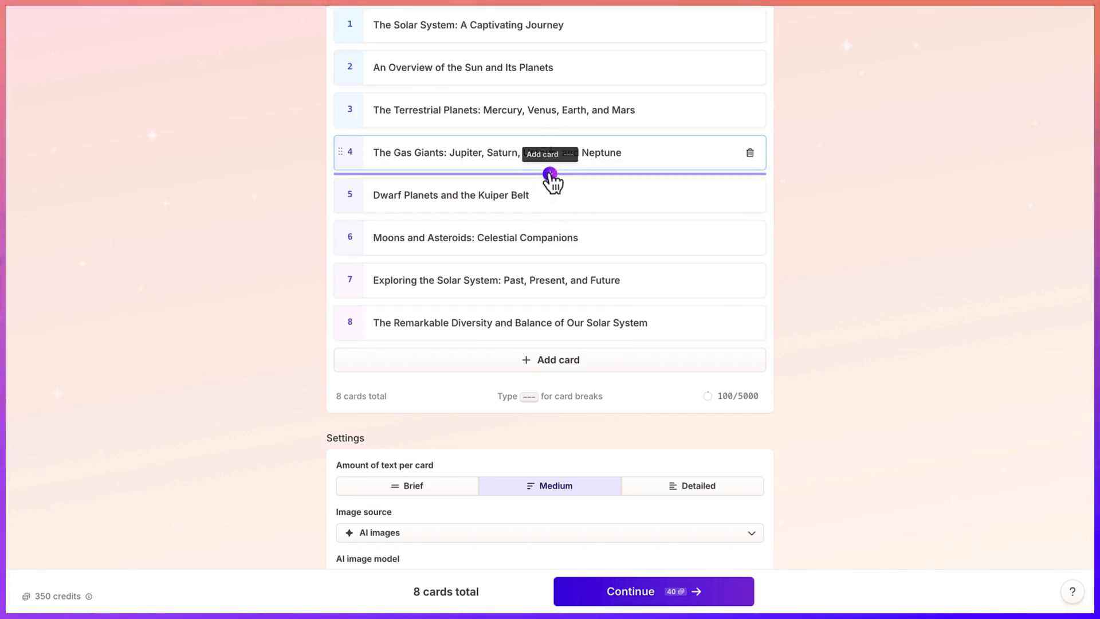
{"action": "left_click", "coordinate": [549, 174]}
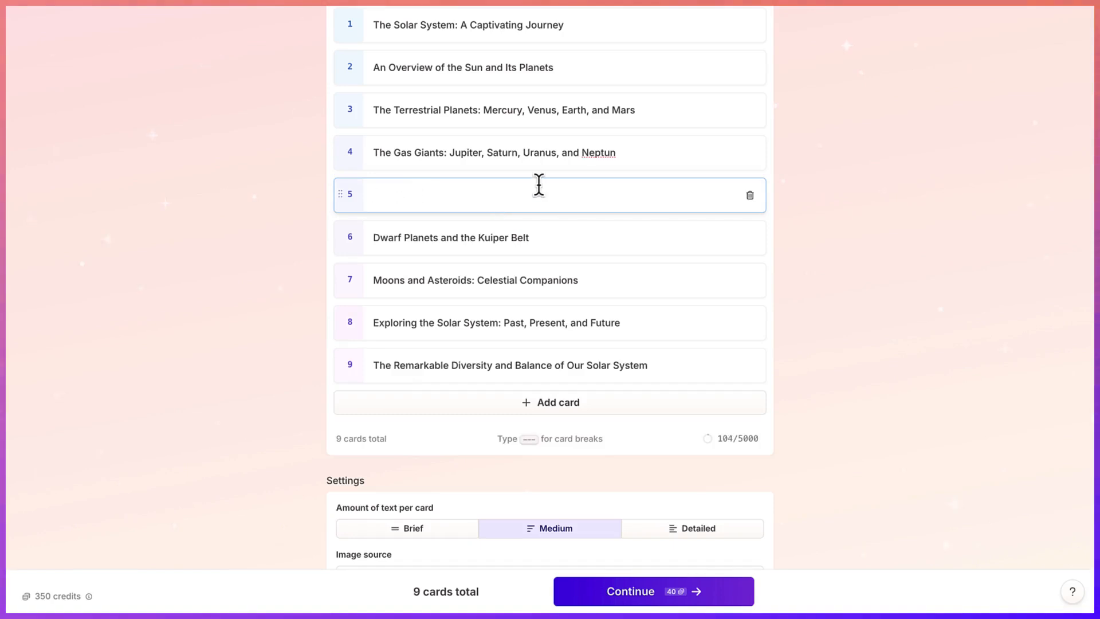
{"action": "type", "text": "FActs"}
{"action": "key", "text": "BackSpace"}
{"action": "key", "text": "BackSpace"}
{"action": "key", "text": "BackSpace"}
{"action": "key", "text": "BackSpace"}
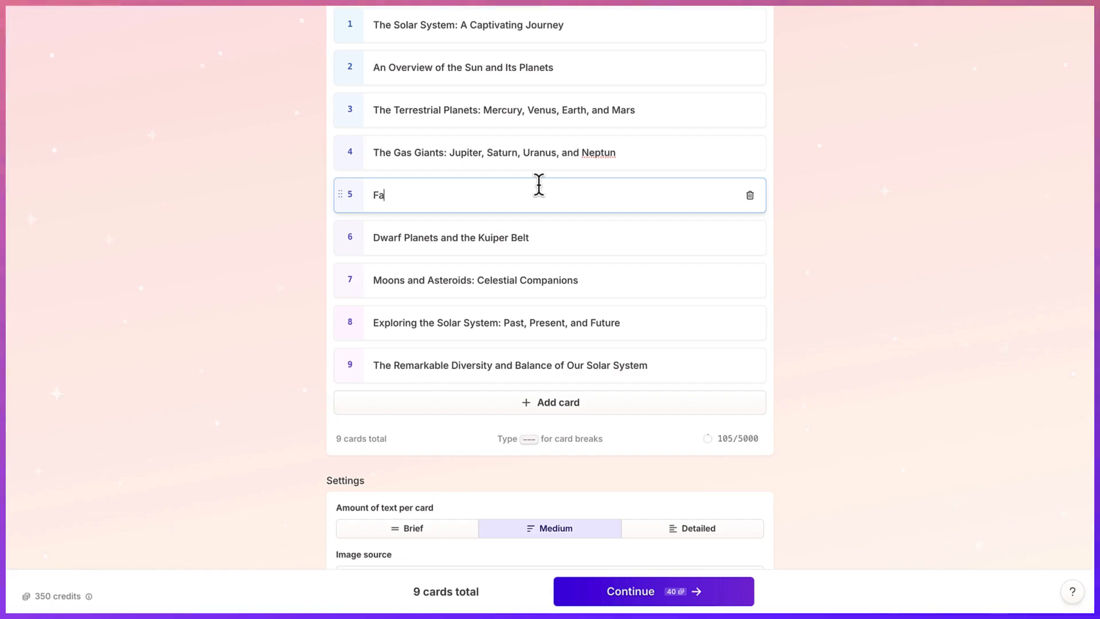
{"action": "type", "text": "acts about the solar system"}
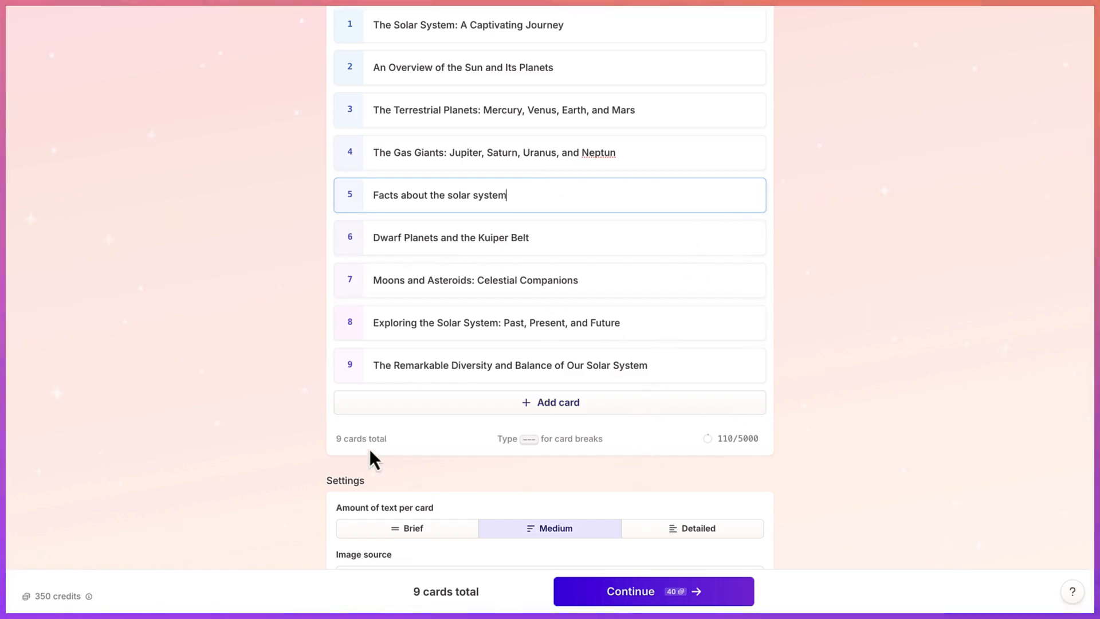
Examine the available image source options in the settings below the outline.
{"action": "scroll", "coordinate": [596, 479], "scroll_direction": "down", "scroll_amount": 4}
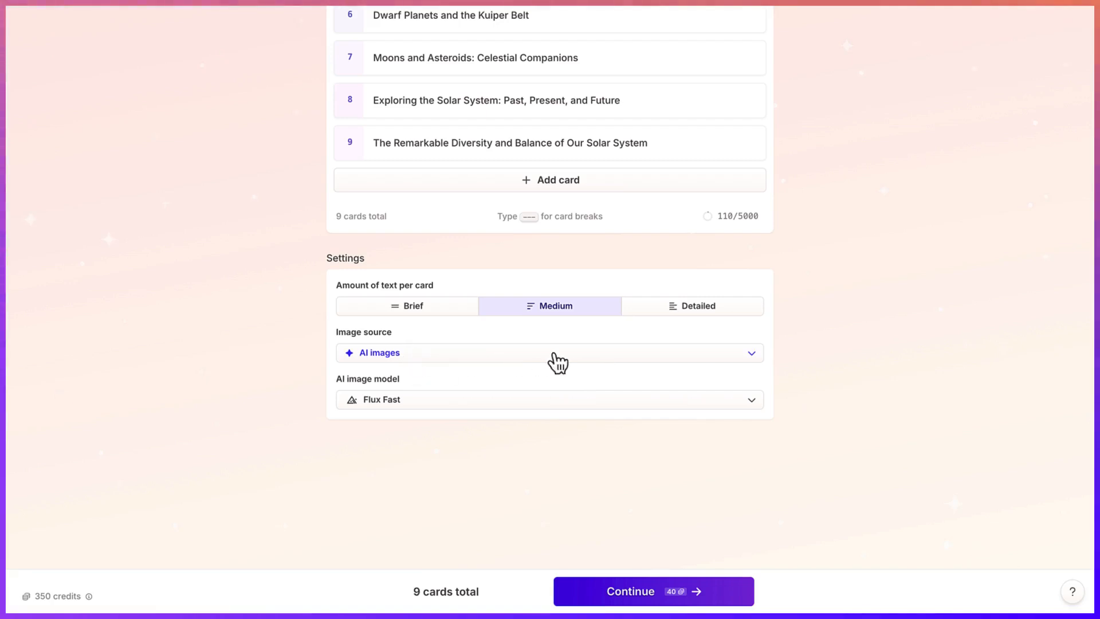
{"action": "left_click", "coordinate": [752, 355]}
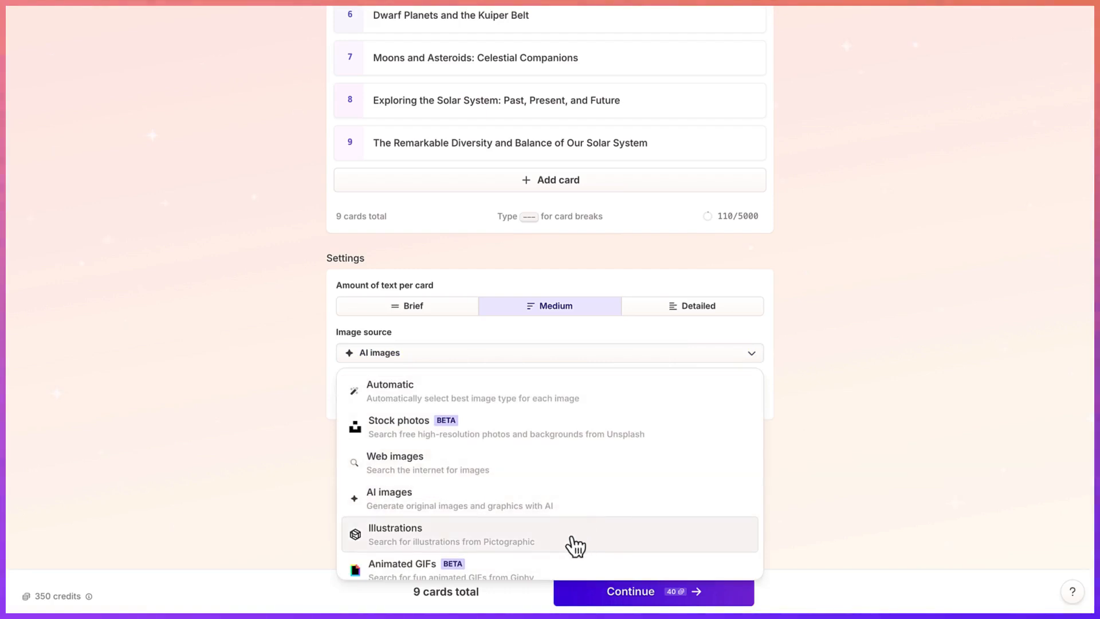
{"action": "scroll", "coordinate": [558, 527], "scroll_direction": "down", "scroll_amount": 1}
{"action": "scroll", "coordinate": [560, 516], "scroll_direction": "up", "scroll_amount": 4}
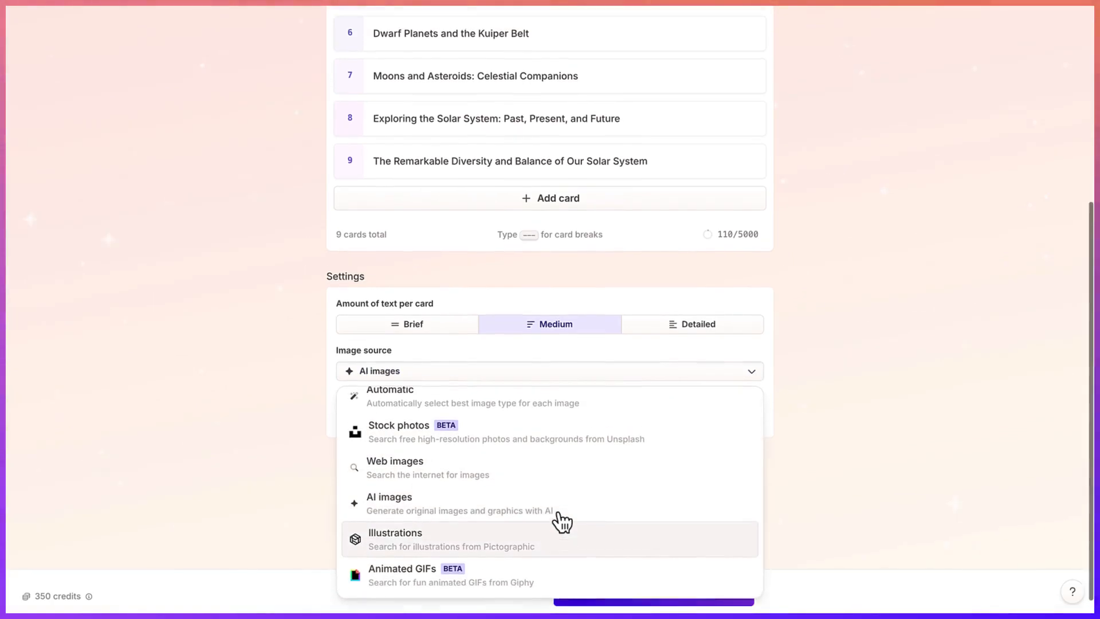
{"action": "scroll", "coordinate": [809, 374], "scroll_direction": "down", "scroll_amount": 4}
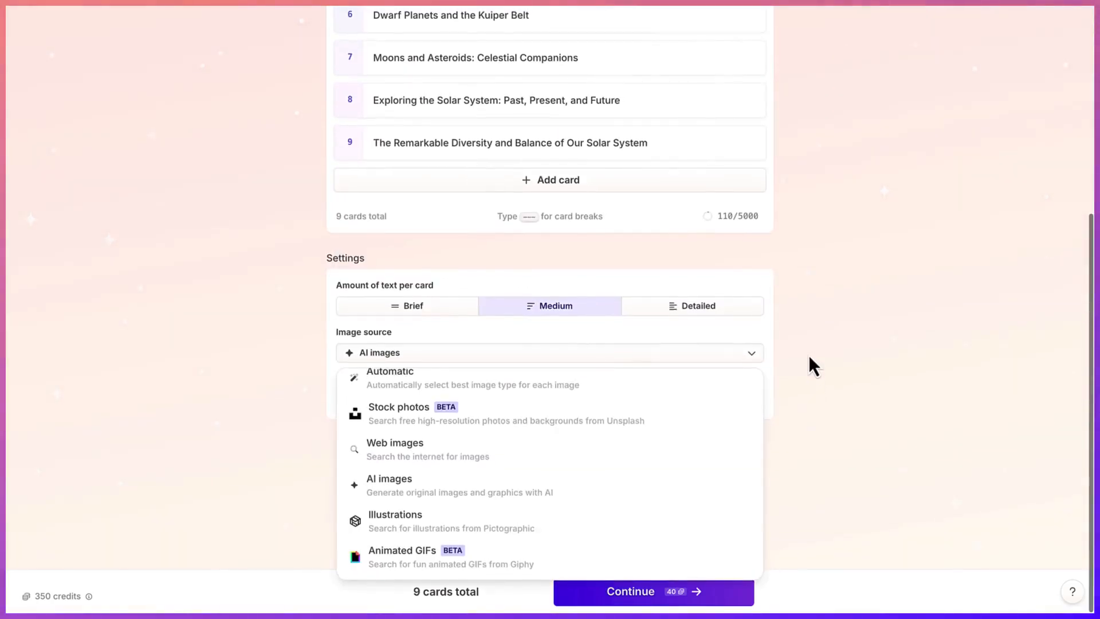
{"action": "left_click", "coordinate": [778, 370]}
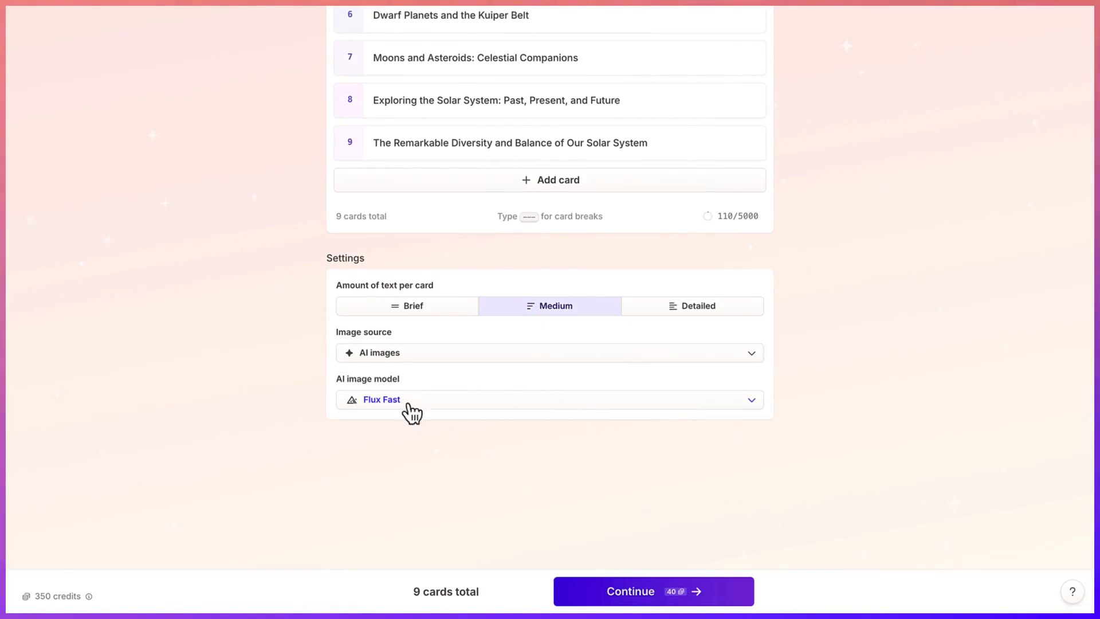
Examine the basic, advanced and premium AI image models offered for the presentation.
{"action": "left_click", "coordinate": [755, 411]}
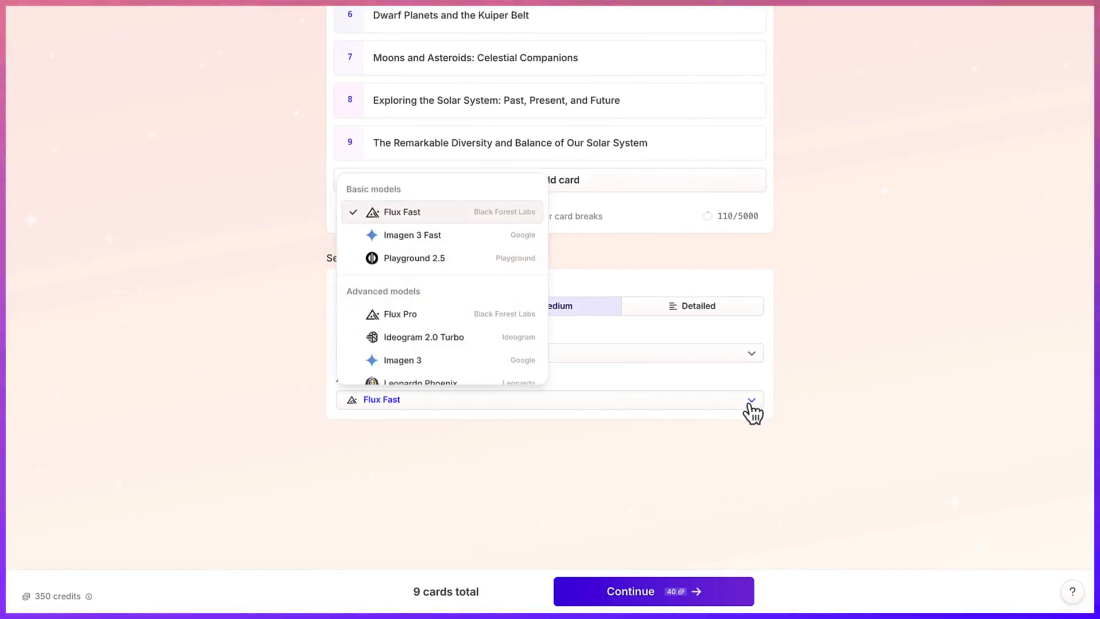
{"action": "left_click", "coordinate": [846, 371]}
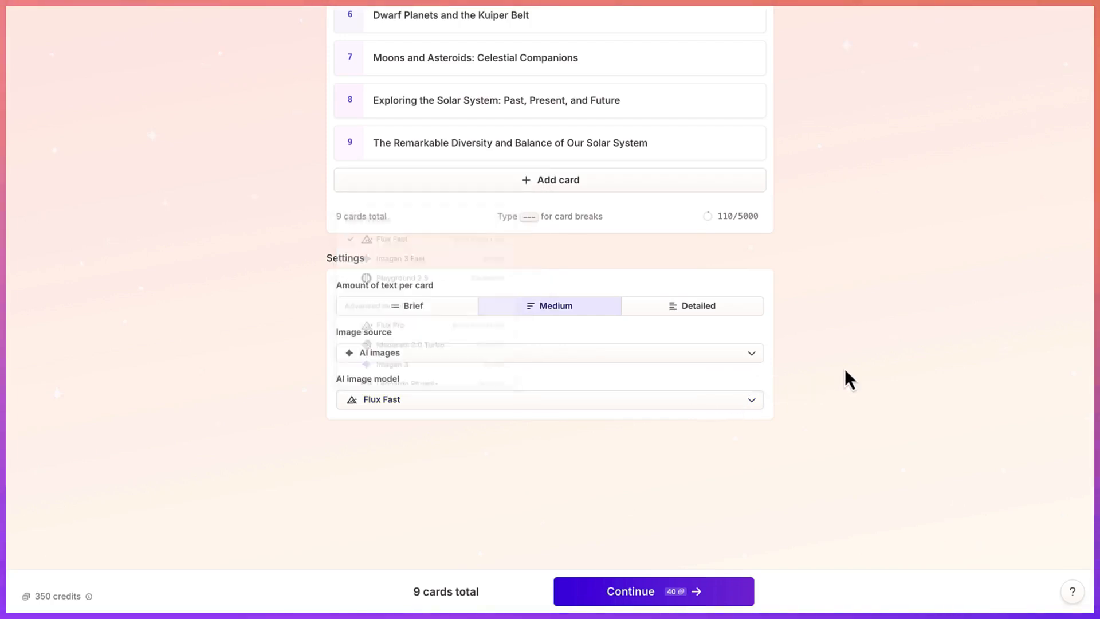
{"action": "left_click", "coordinate": [553, 408]}
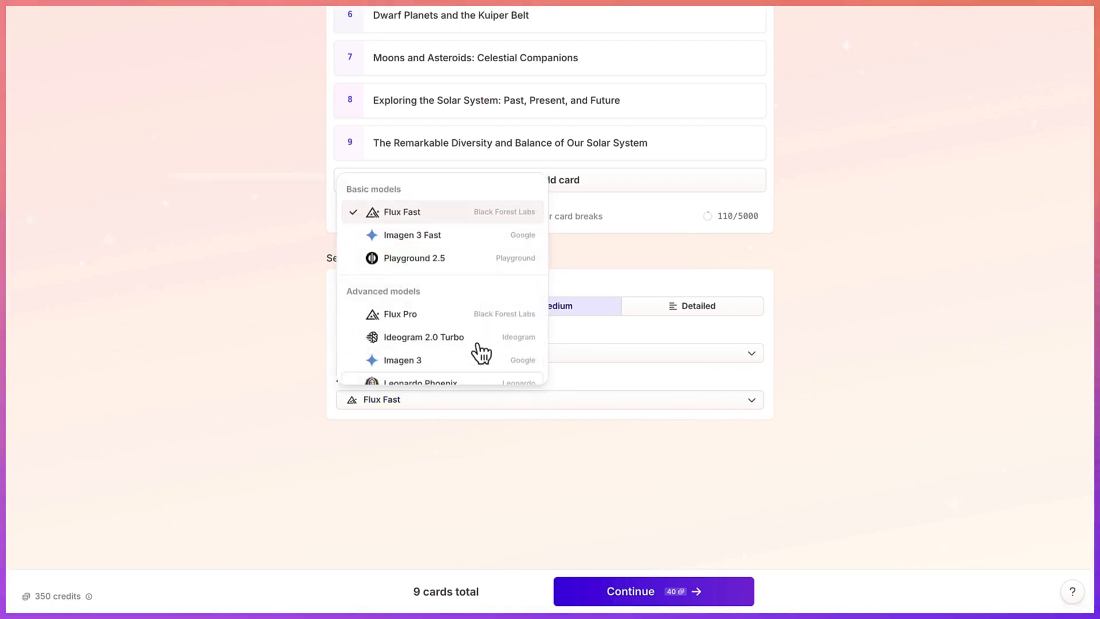
{"action": "scroll", "coordinate": [476, 344], "scroll_direction": "down", "scroll_amount": 2}
{"action": "scroll", "coordinate": [474, 331], "scroll_direction": "down", "scroll_amount": 2}
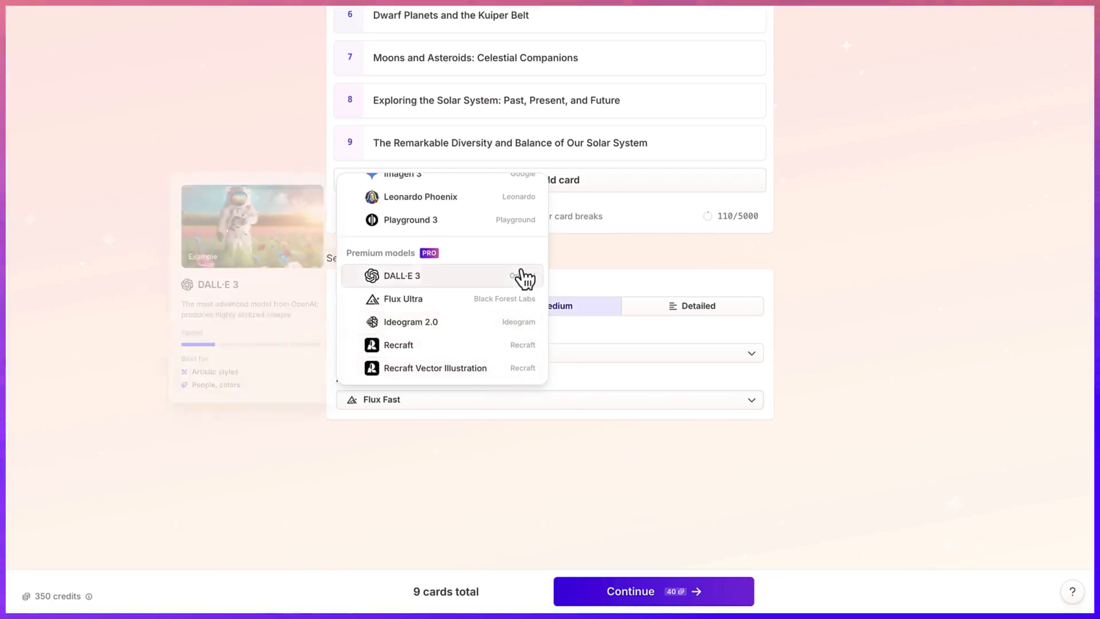
{"action": "scroll", "coordinate": [520, 275], "scroll_direction": "up", "scroll_amount": 3}
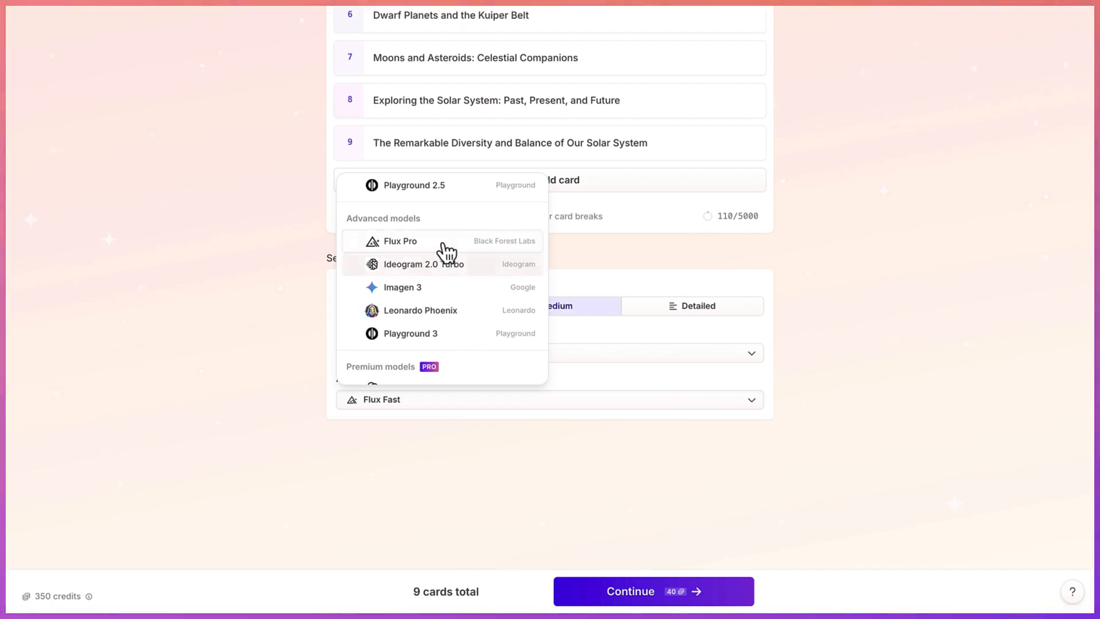
{"action": "mouse_move", "coordinate": [440, 317]}
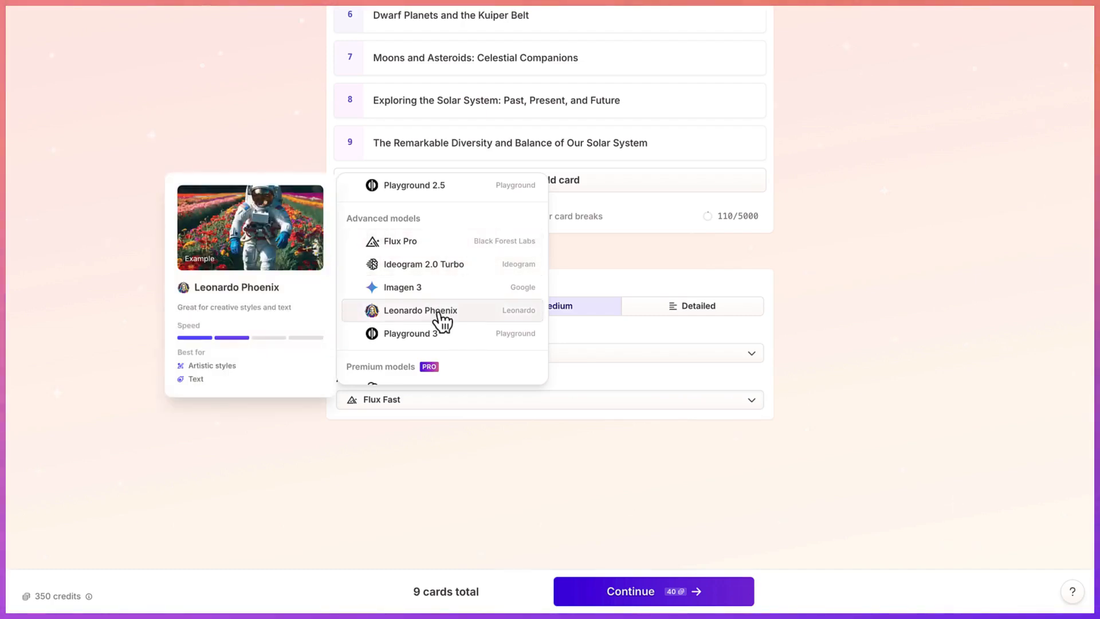
{"action": "left_click", "coordinate": [861, 290]}
Accept the outline and settings and continue to the theme selection.
{"action": "scroll", "coordinate": [657, 122], "scroll_direction": "up", "scroll_amount": 1}
{"action": "scroll", "coordinate": [656, 121], "scroll_direction": "down", "scroll_amount": 1}
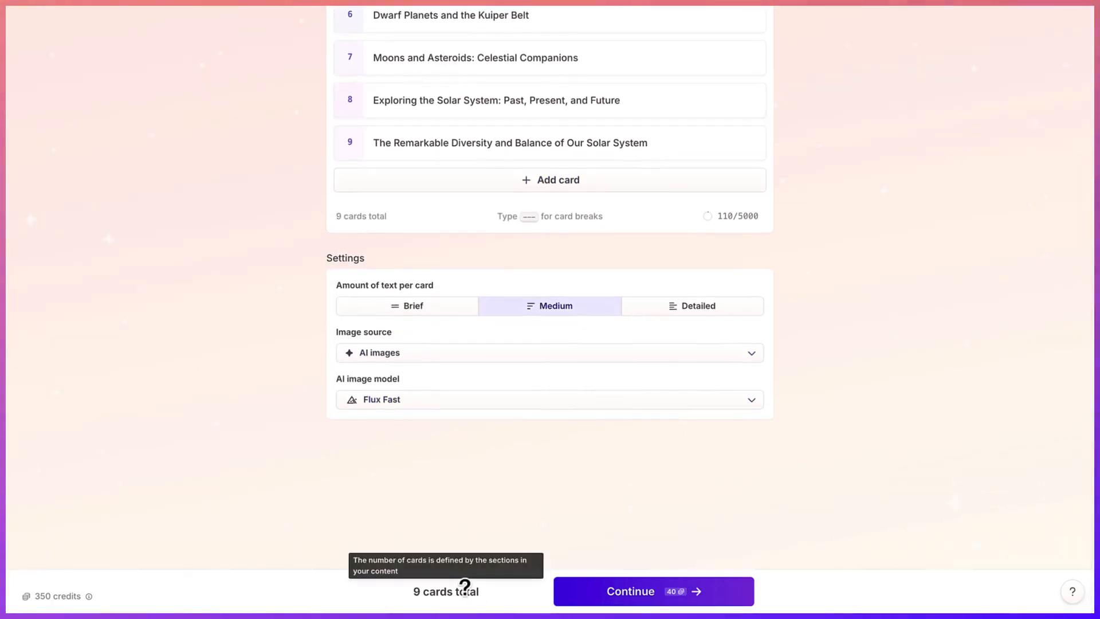
{"action": "left_click", "coordinate": [586, 591]}
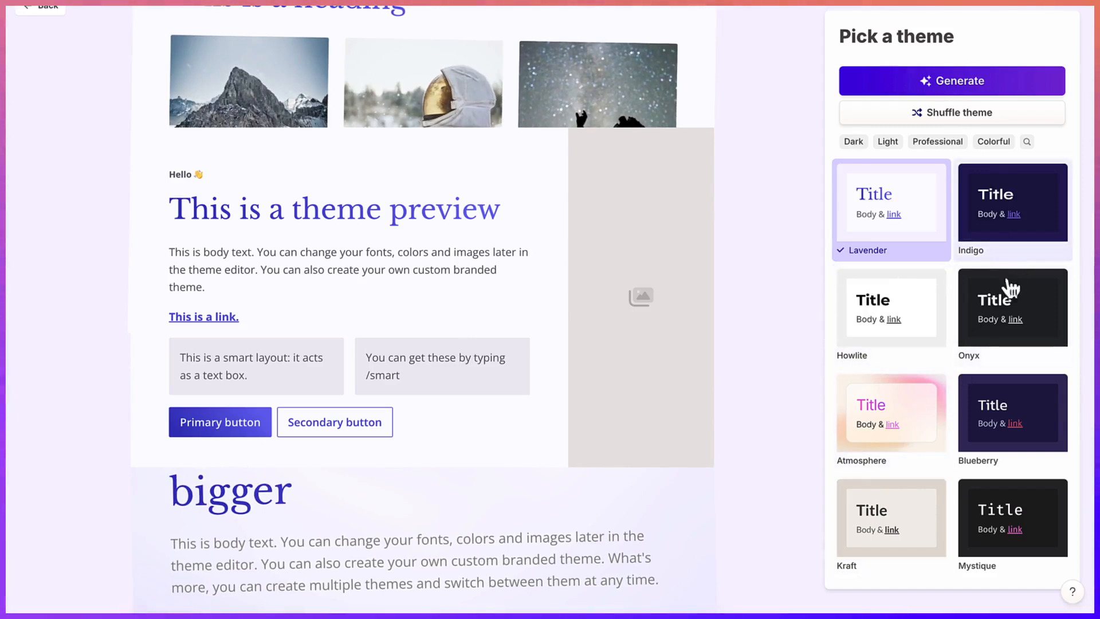
Preview the Atmosphere and Howlite themes on the sample cards.
{"action": "left_click", "coordinate": [915, 416]}
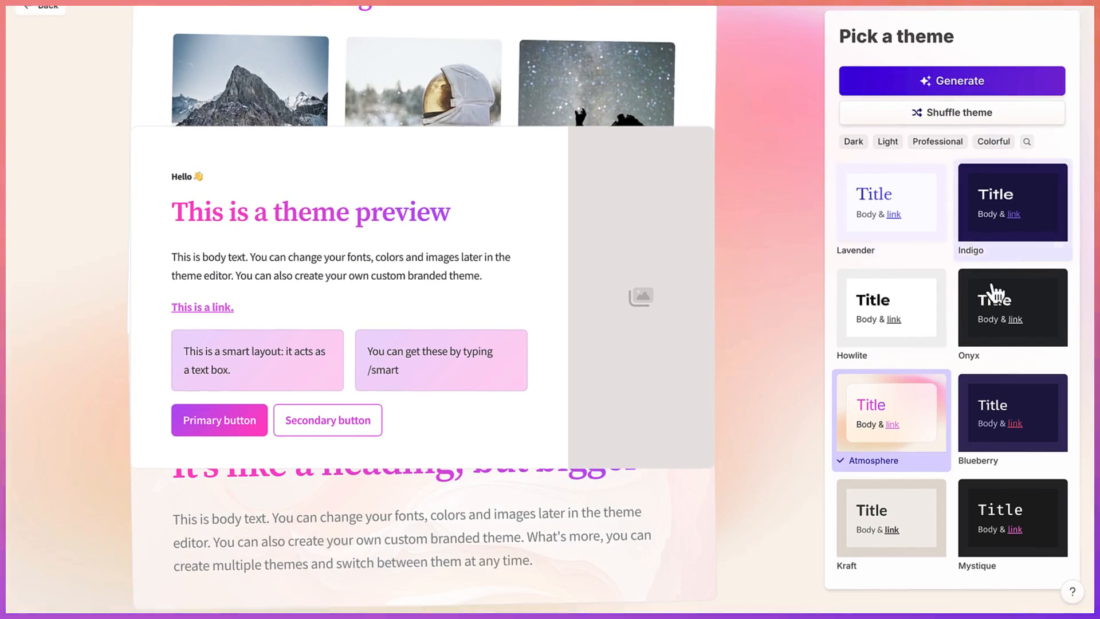
{"action": "left_click", "coordinate": [880, 323]}
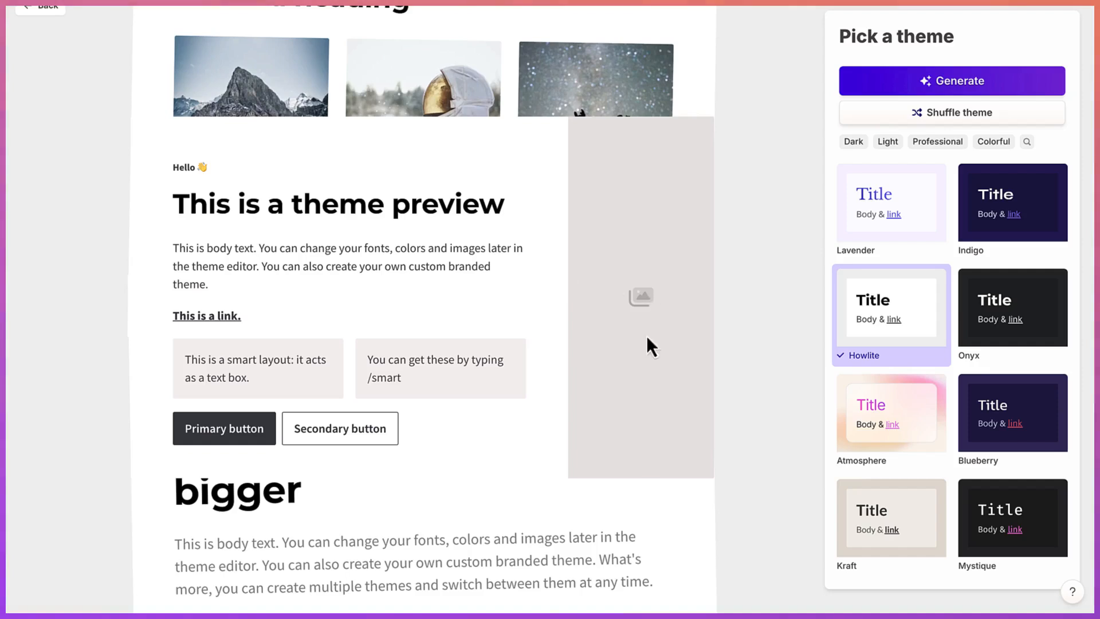
Choose the Blueberry theme and generate the presentation with it.
{"action": "scroll", "coordinate": [985, 471], "scroll_direction": "down", "scroll_amount": 3}
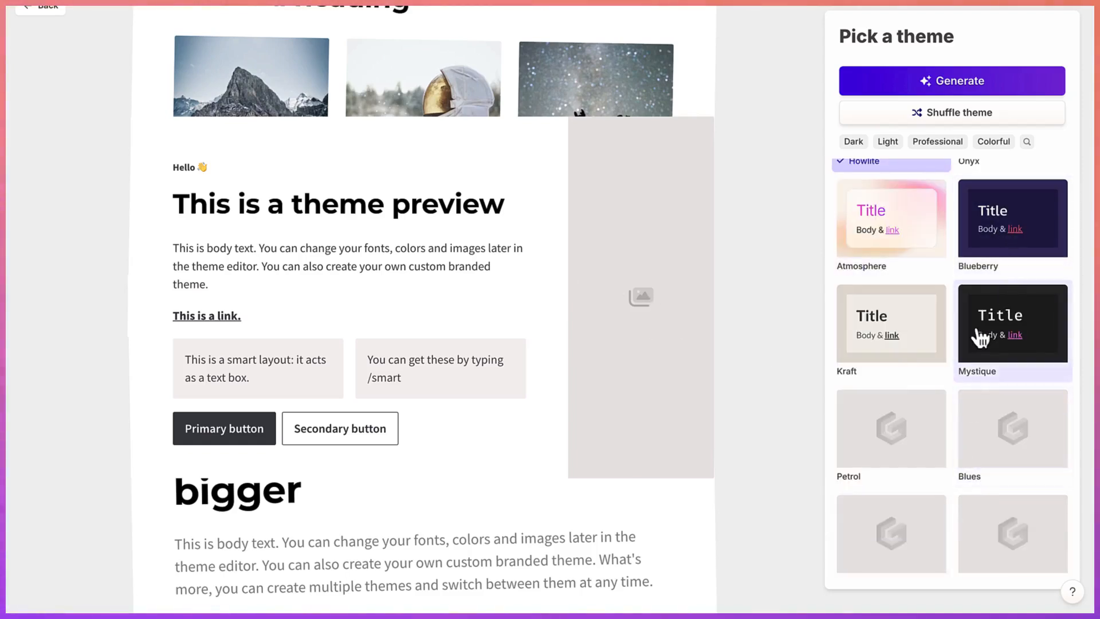
{"action": "left_click", "coordinate": [1006, 232]}
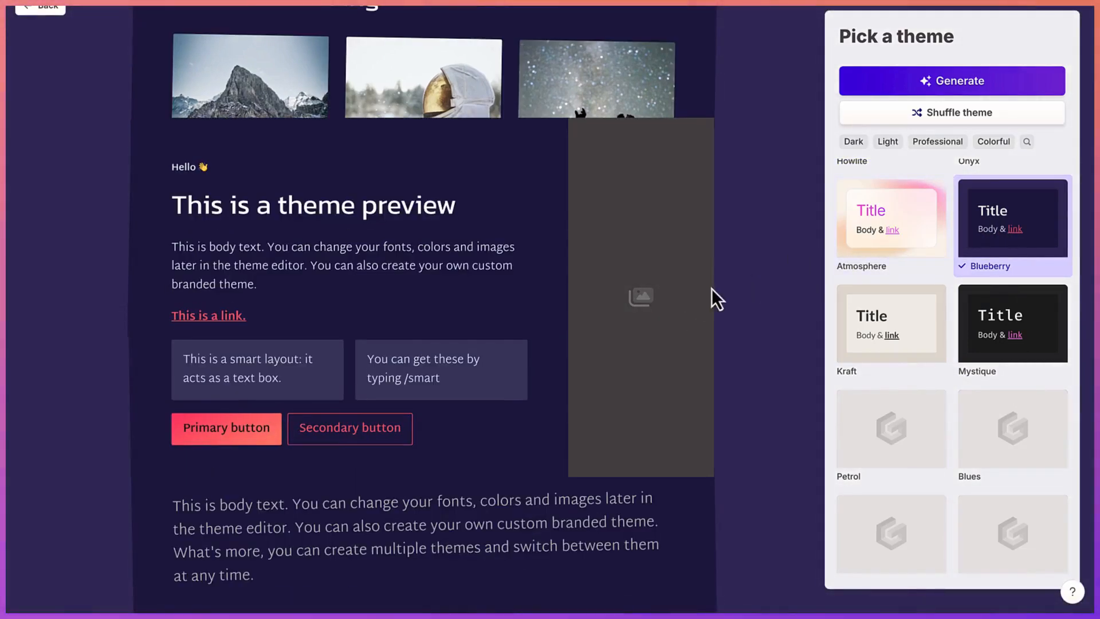
{"action": "left_click", "coordinate": [936, 82]}
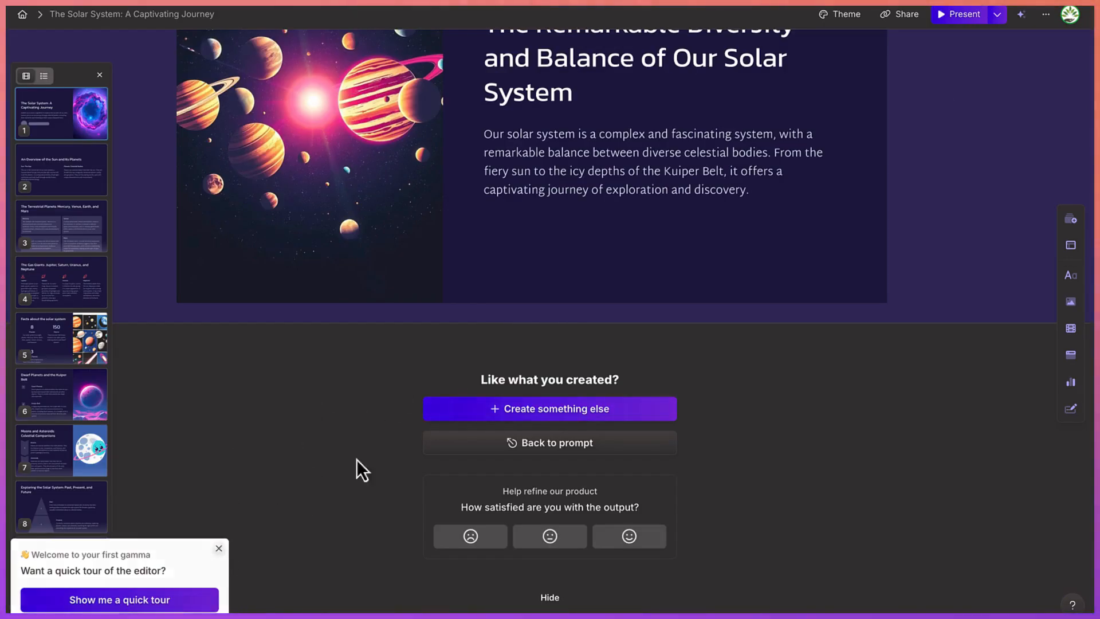
Review the generated presentation from its title card through the Sun overview and the Terrestrial Planets card.
{"action": "scroll", "coordinate": [617, 331], "scroll_direction": "up", "scroll_amount": 10}
{"action": "scroll", "coordinate": [617, 332], "scroll_direction": "up", "scroll_amount": 20}
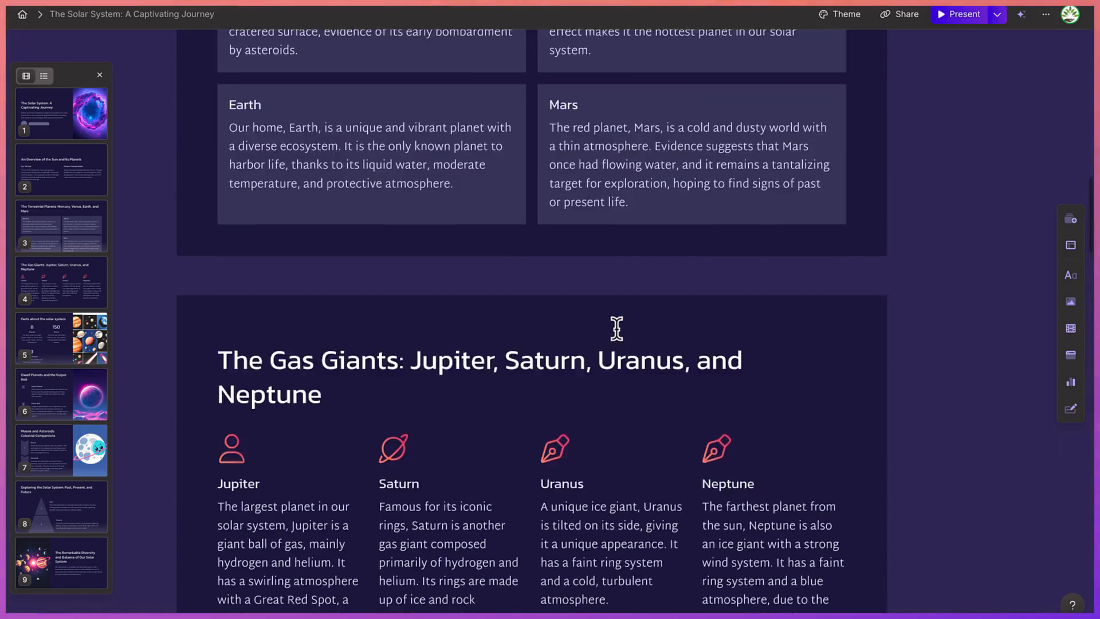
{"action": "scroll", "coordinate": [617, 328], "scroll_direction": "up", "scroll_amount": 15}
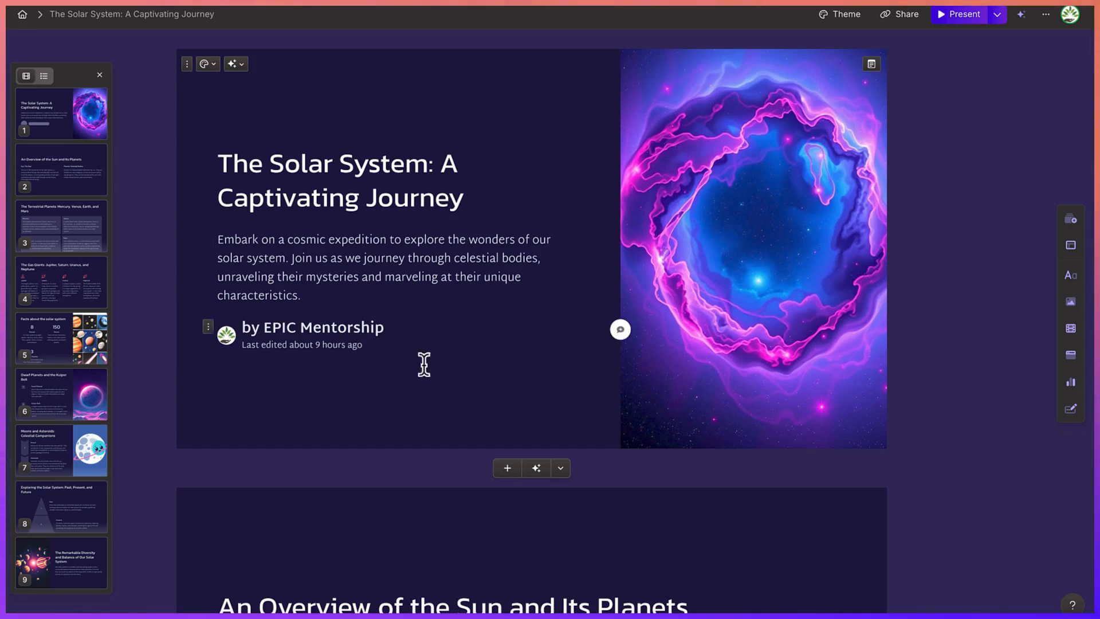
{"action": "scroll", "coordinate": [442, 355], "scroll_direction": "down", "scroll_amount": 7}
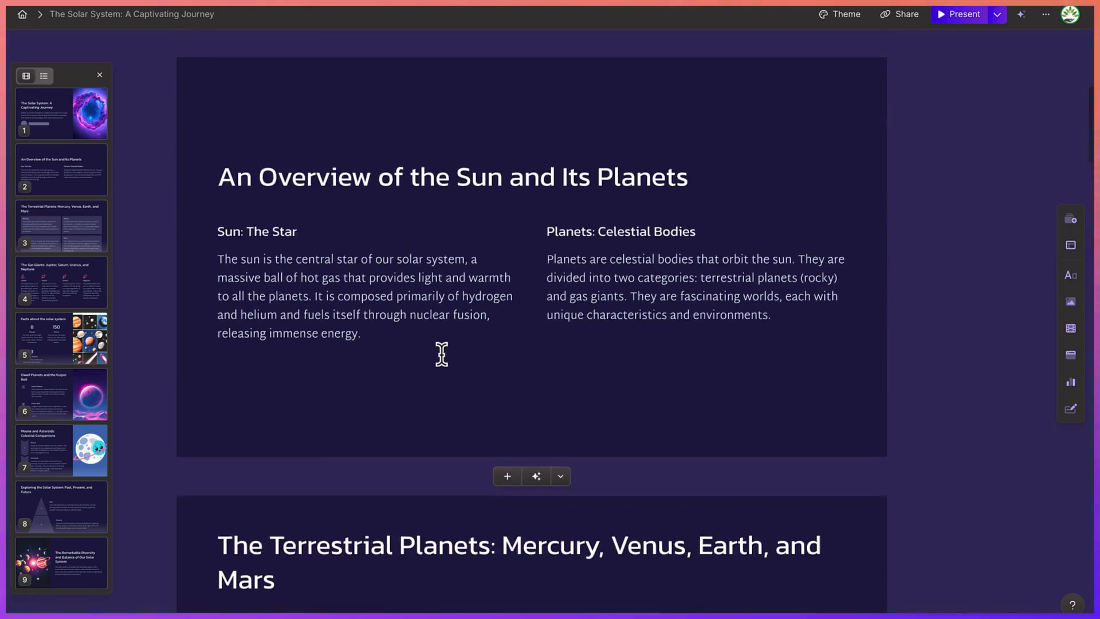
{"action": "scroll", "coordinate": [442, 354], "scroll_direction": "down", "scroll_amount": 10}
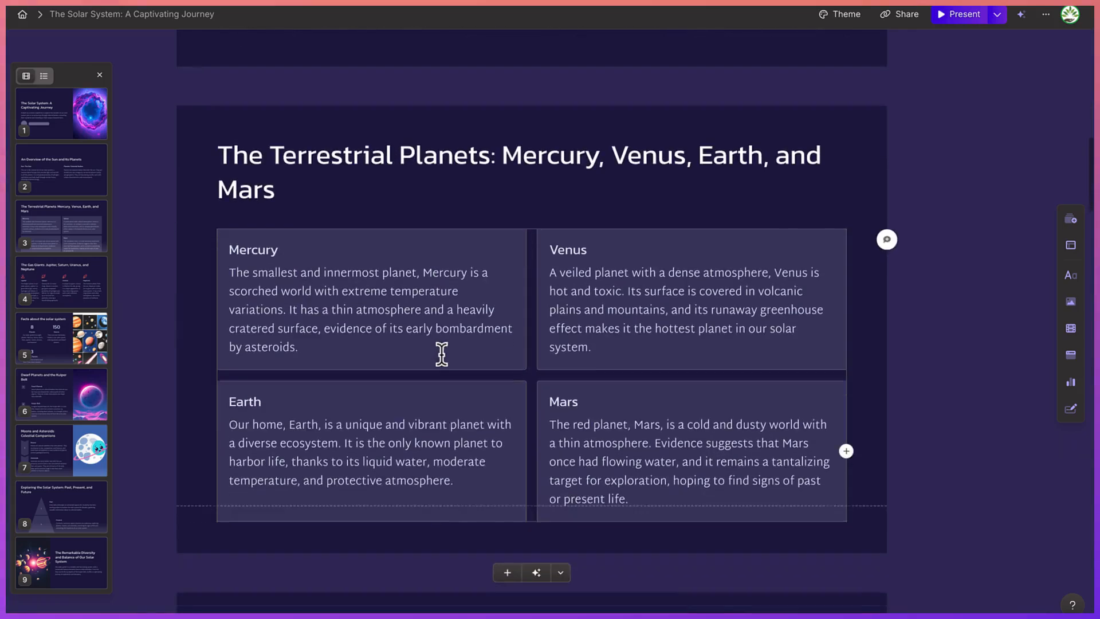